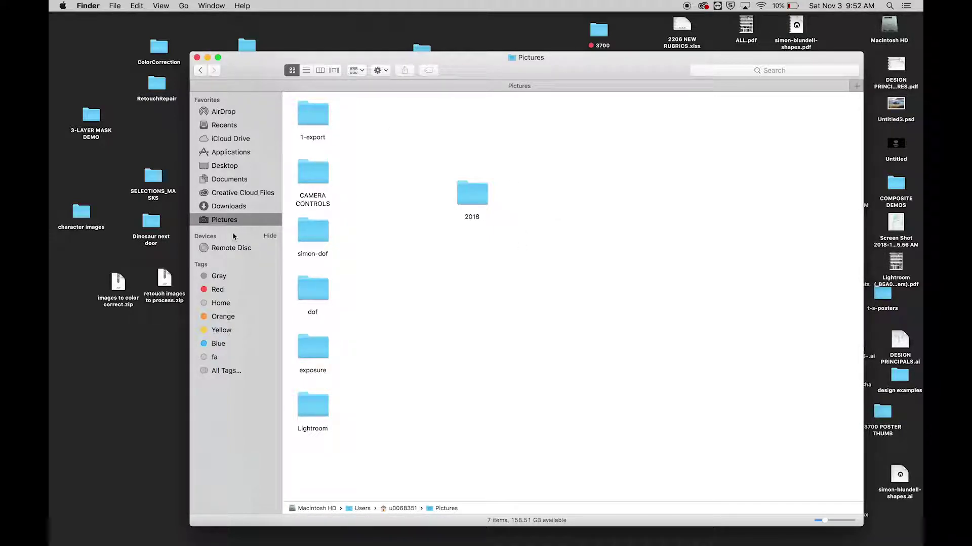
Step: Browse the Pictures/2018 folder and its 2018-09-18 subfolder, then return to Pictures
{"action": "double_click", "coordinate": [467, 196]}
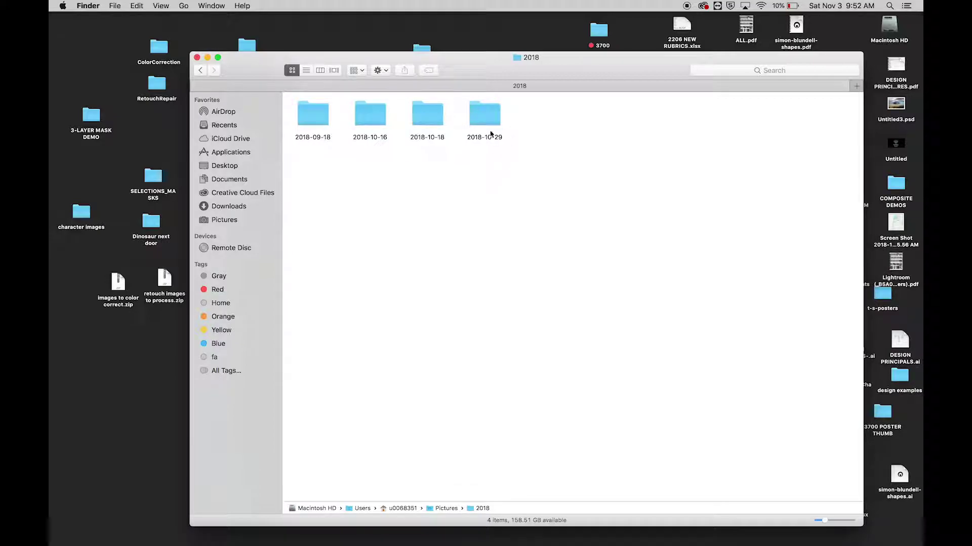
{"action": "left_click", "coordinate": [309, 120]}
{"action": "key", "text": "super+Down"}
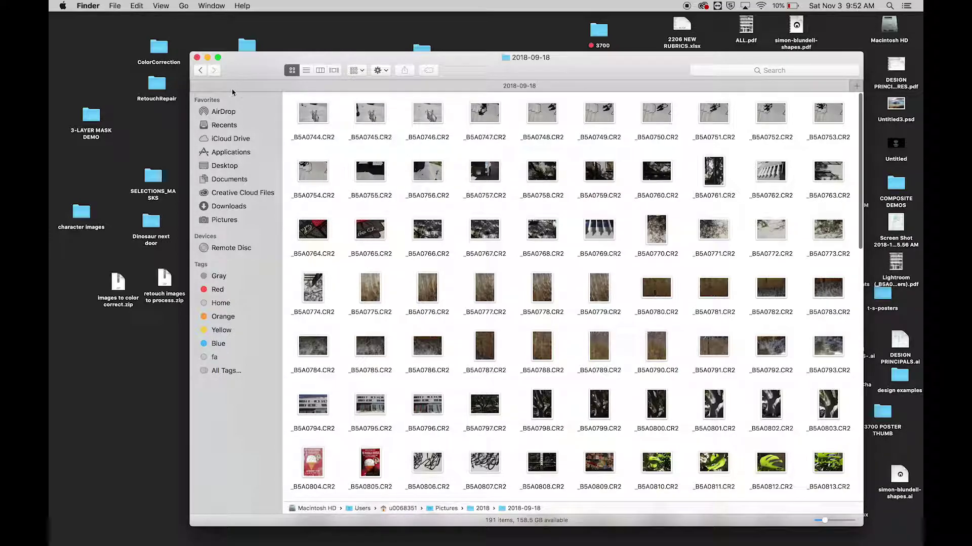
{"action": "left_click", "coordinate": [200, 70]}
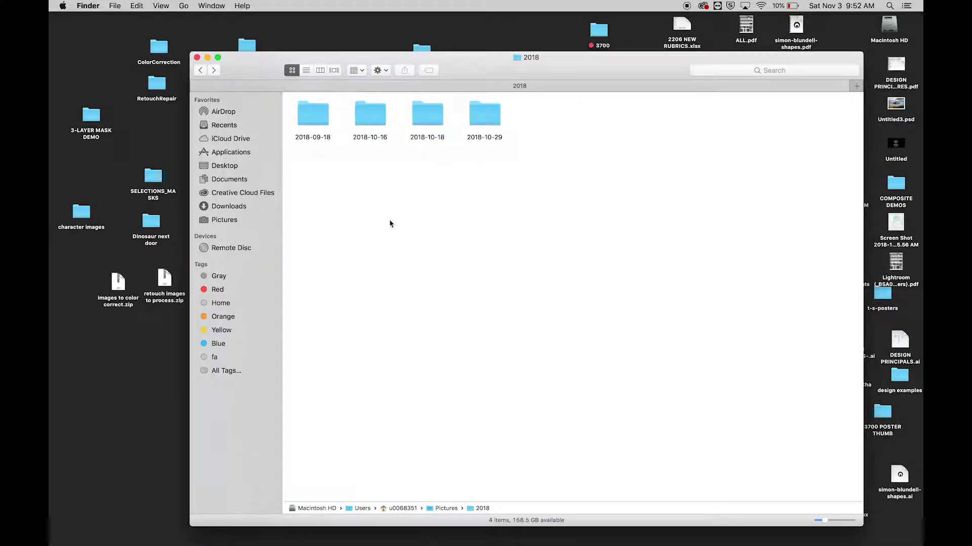
{"action": "left_click", "coordinate": [201, 70]}
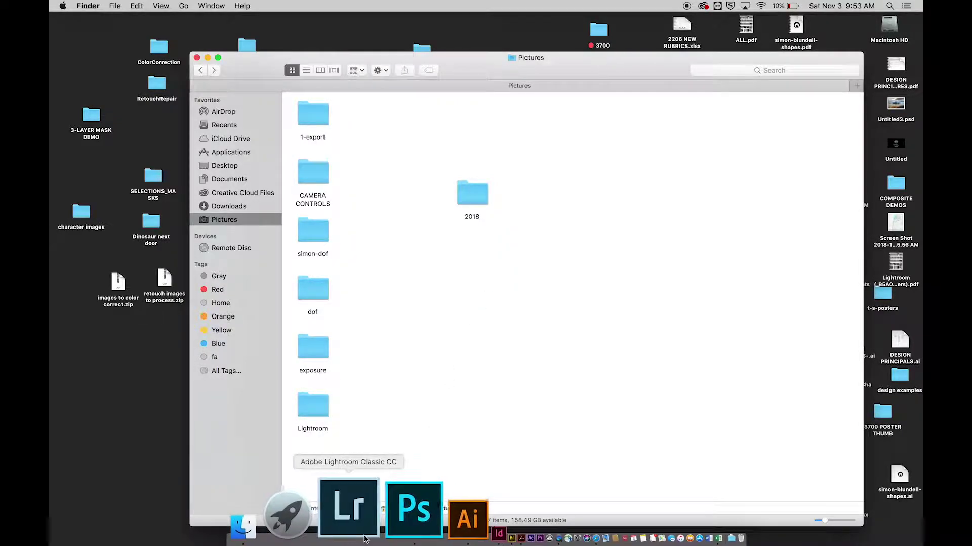
Step: Launch Lightroom Classic from the Dock and show the File menu's catalog commands
{"action": "left_click", "coordinate": [346, 514]}
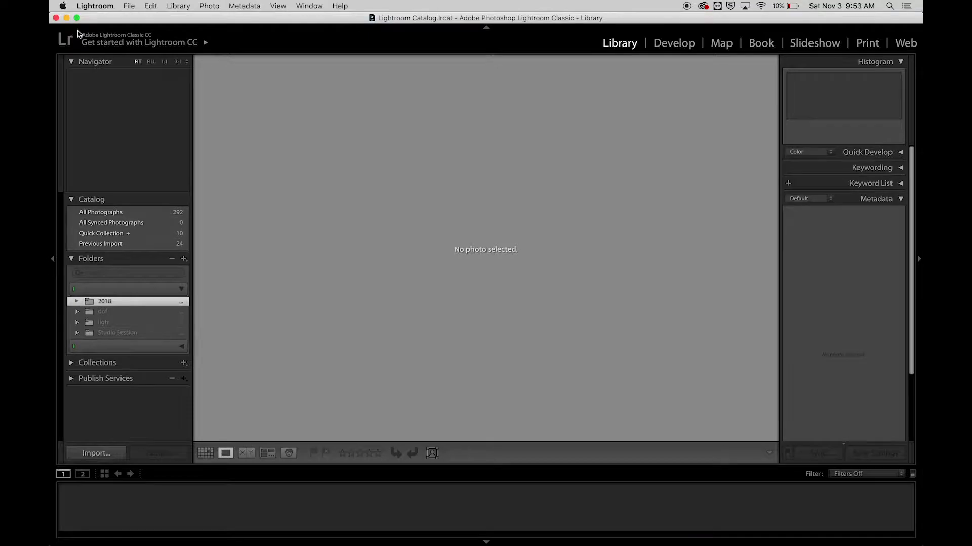
{"action": "left_click", "coordinate": [66, 18]}
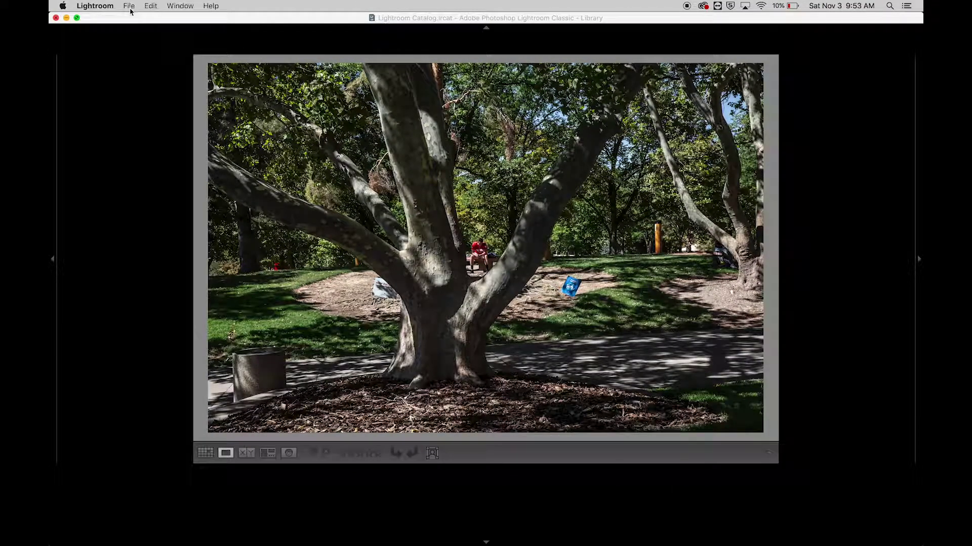
{"action": "left_click", "coordinate": [130, 7]}
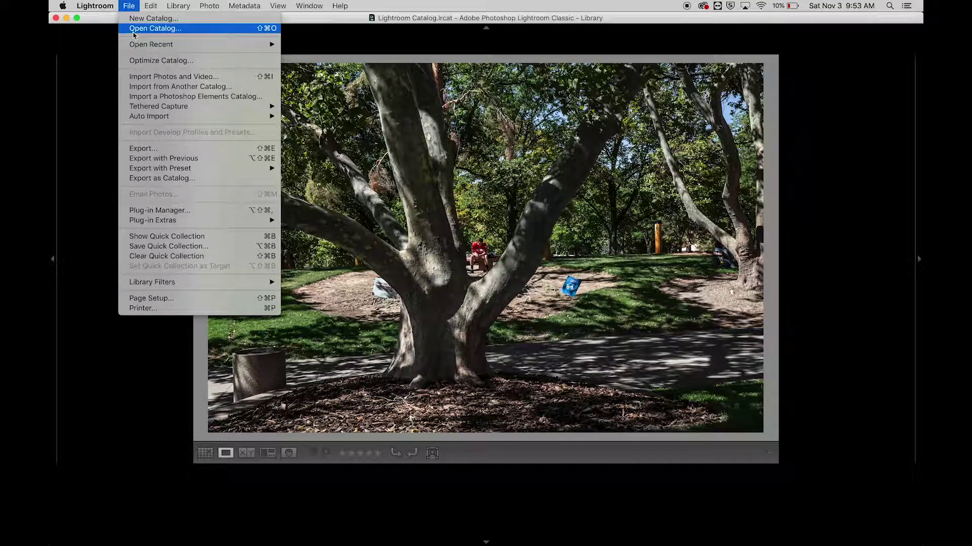
Step: Create an empty LIGHTROOM CATALOG.lrcat catalog in the Pictures folder
{"action": "left_click", "coordinate": [136, 22]}
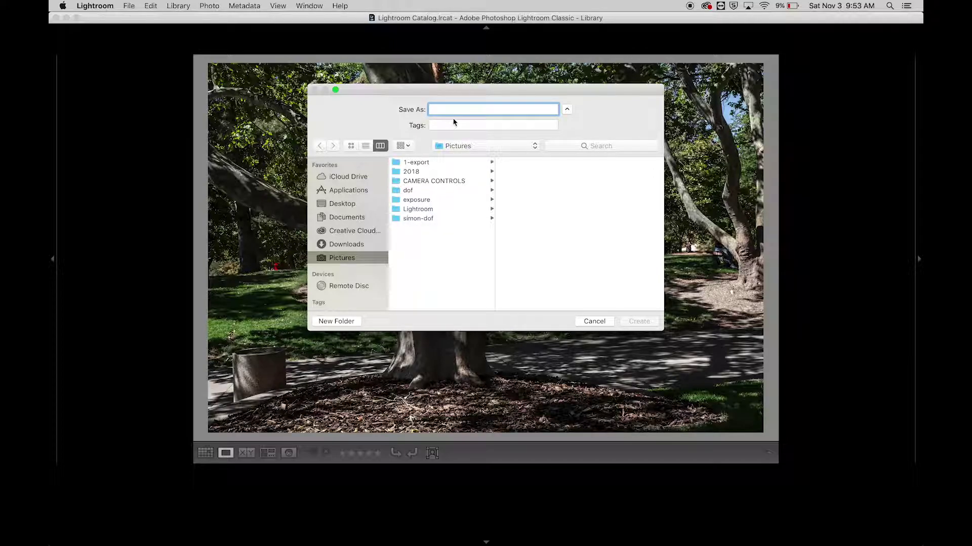
{"action": "type", "text": "LIGHT"}
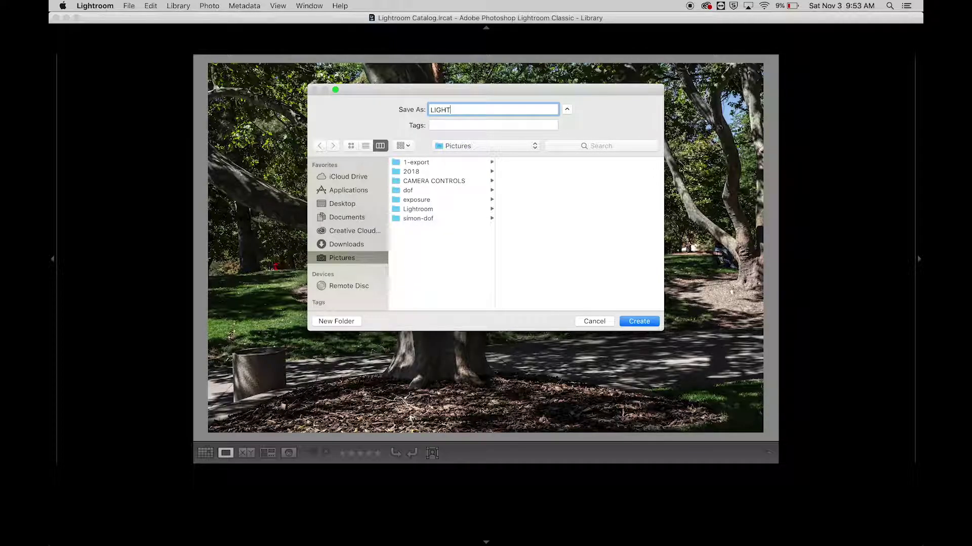
{"action": "type", "text": "ROOM "}
{"action": "type", "text": "CATALOG"}
{"action": "left_click", "coordinate": [633, 322]}
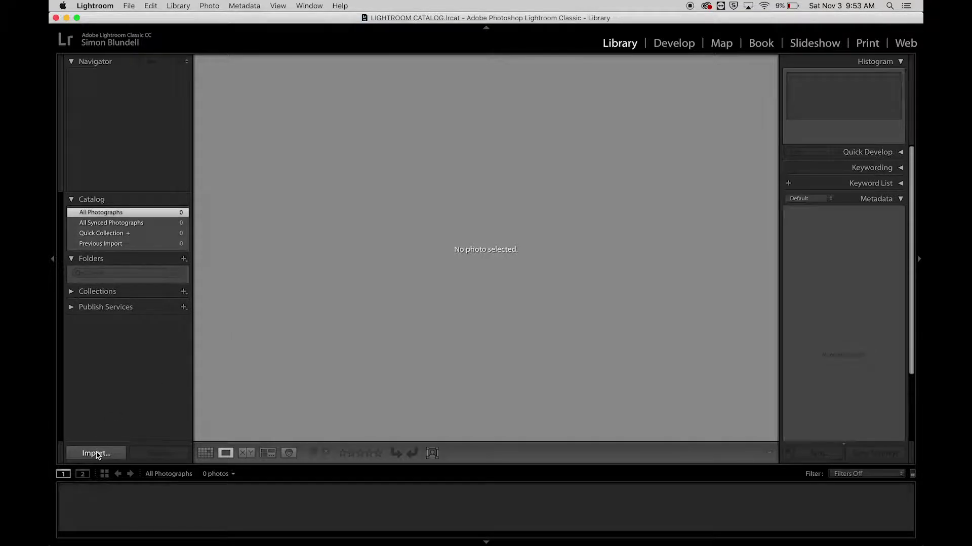
Step: Import the 243 photos from the 2018 folder, including subfolders, with smart previews
{"action": "left_click", "coordinate": [96, 455]}
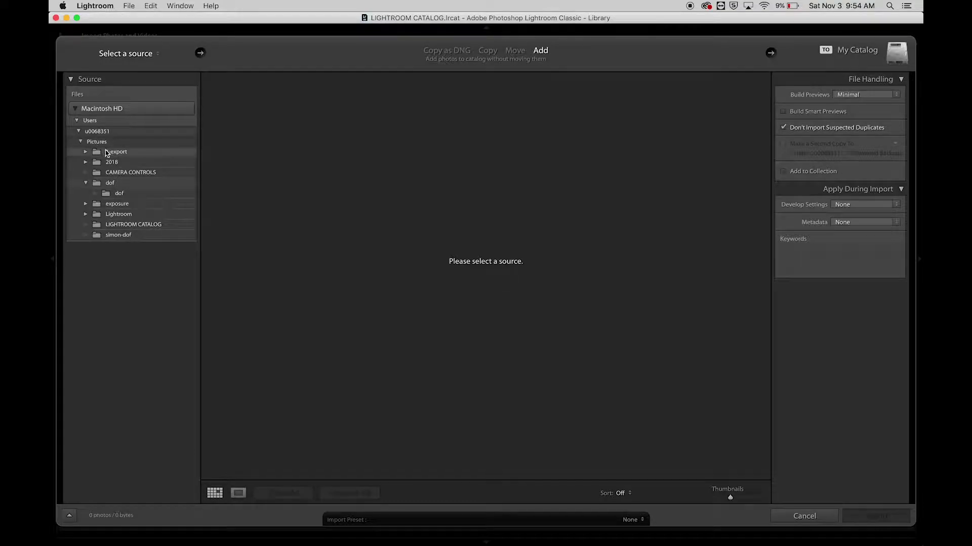
{"action": "left_click", "coordinate": [112, 164]}
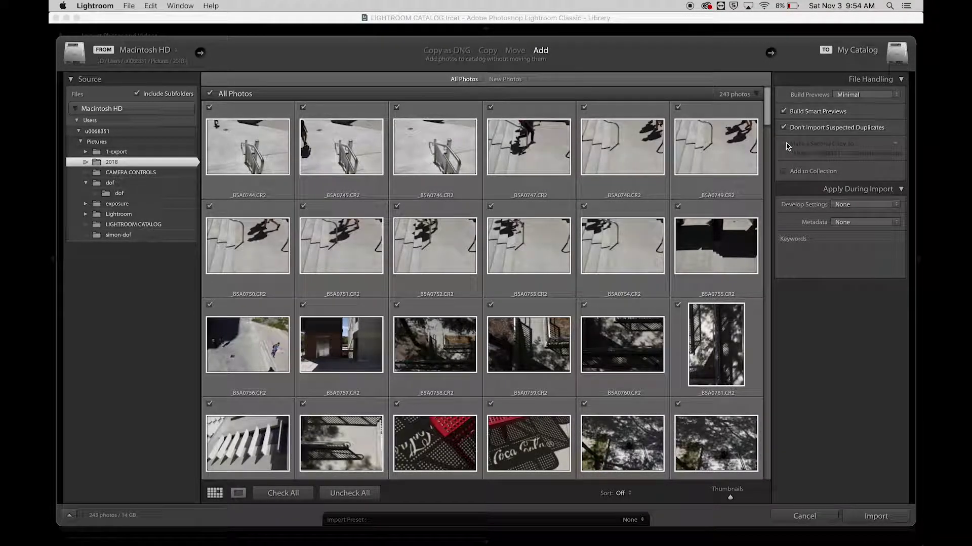
{"action": "scroll", "coordinate": [495, 338], "scroll_direction": "down", "scroll_amount": 2}
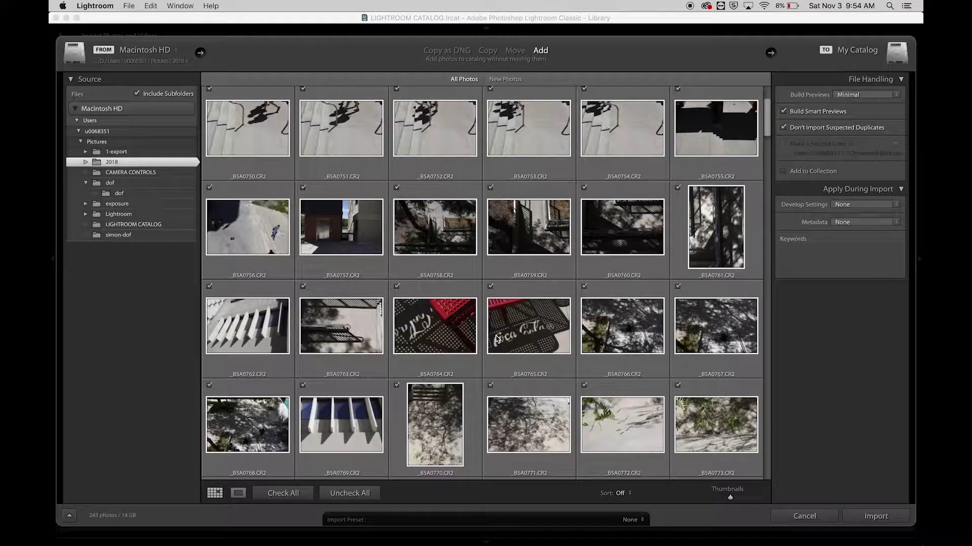
{"action": "left_click", "coordinate": [875, 518]}
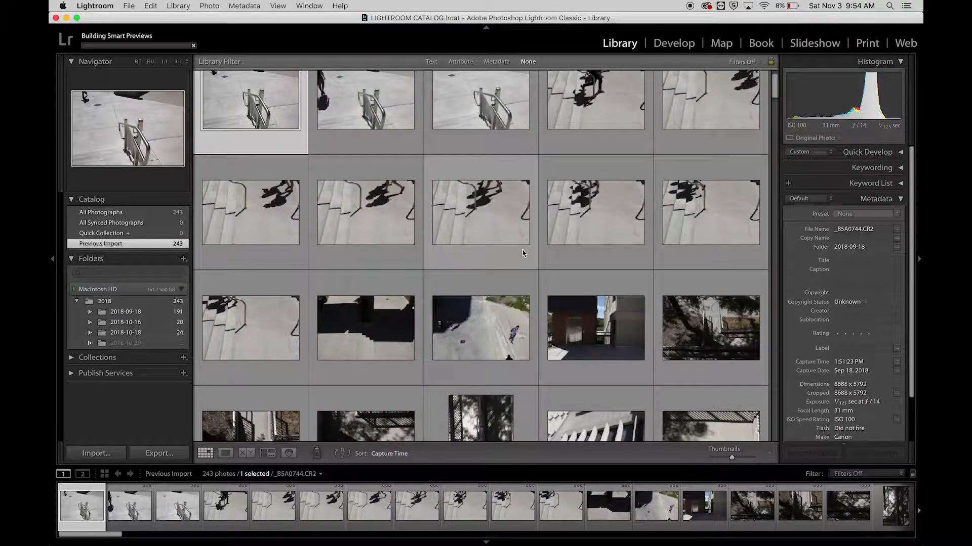
{"action": "scroll", "coordinate": [523, 254], "scroll_direction": "down", "scroll_amount": 5}
{"action": "scroll", "coordinate": [522, 253], "scroll_direction": "down", "scroll_amount": 2}
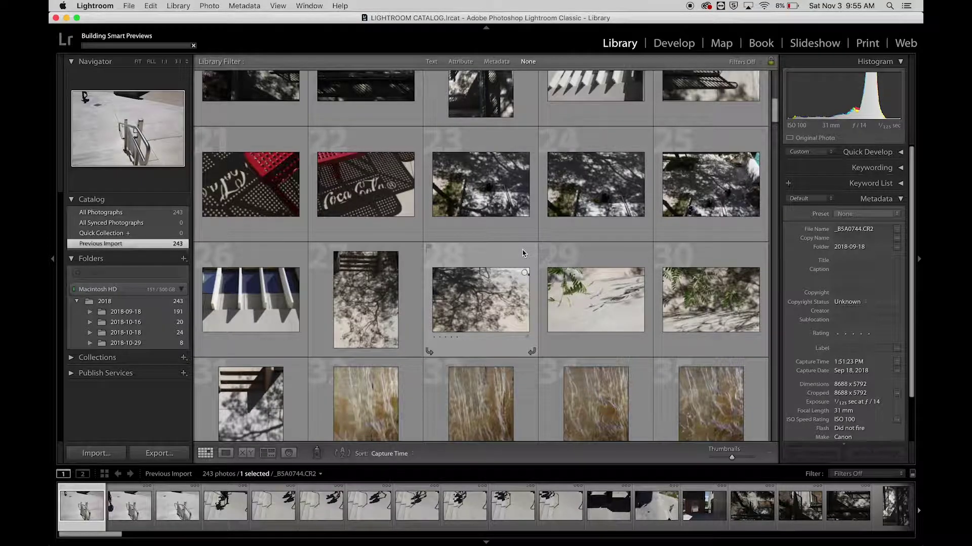
{"action": "scroll", "coordinate": [523, 254], "scroll_direction": "down", "scroll_amount": 1}
{"action": "scroll", "coordinate": [522, 254], "scroll_direction": "down", "scroll_amount": 2}
{"action": "scroll", "coordinate": [523, 253], "scroll_direction": "down", "scroll_amount": 2}
{"action": "scroll", "coordinate": [523, 253], "scroll_direction": "up", "scroll_amount": 4}
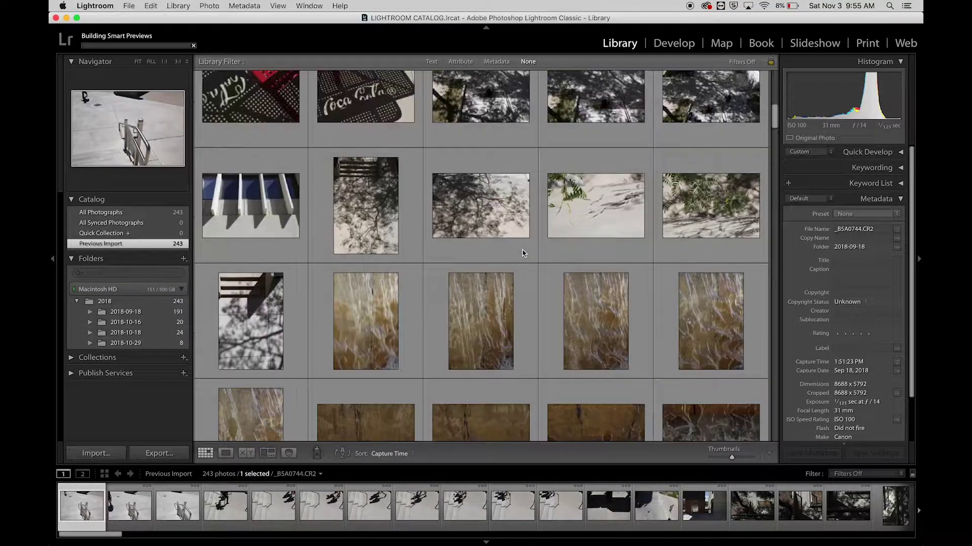
{"action": "scroll", "coordinate": [522, 254], "scroll_direction": "up", "scroll_amount": 4}
{"action": "scroll", "coordinate": [455, 273], "scroll_direction": "up", "scroll_amount": 2}
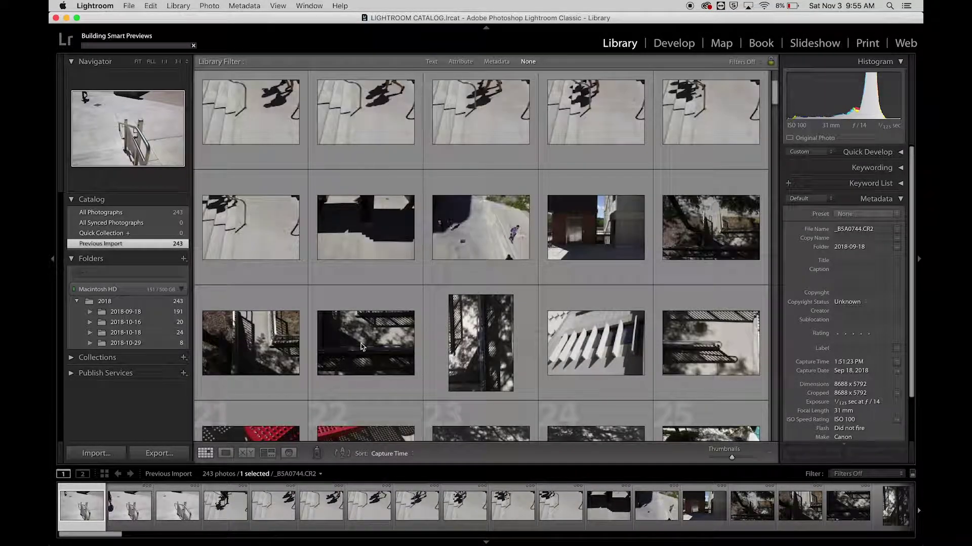